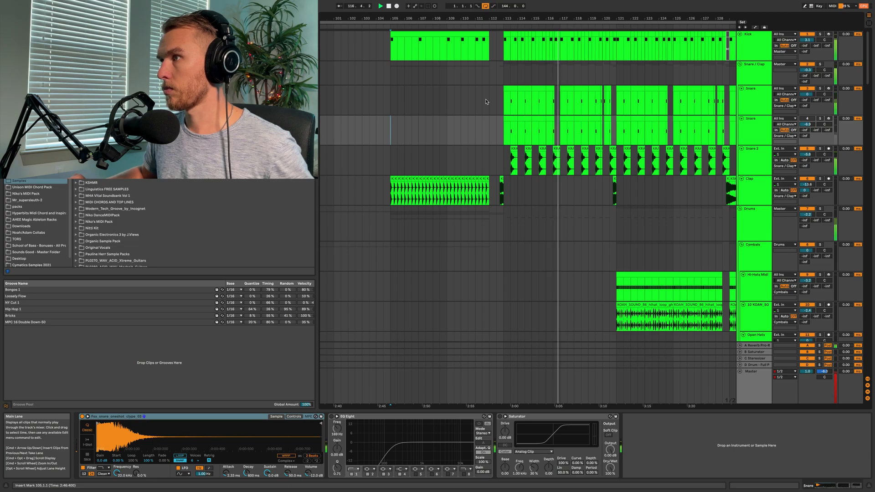
- Reset the volume of the 53 Soul Food Reese track to 0
{"action": "scroll", "coordinate": [486, 101], "scroll_direction": "down", "scroll_amount": 20}
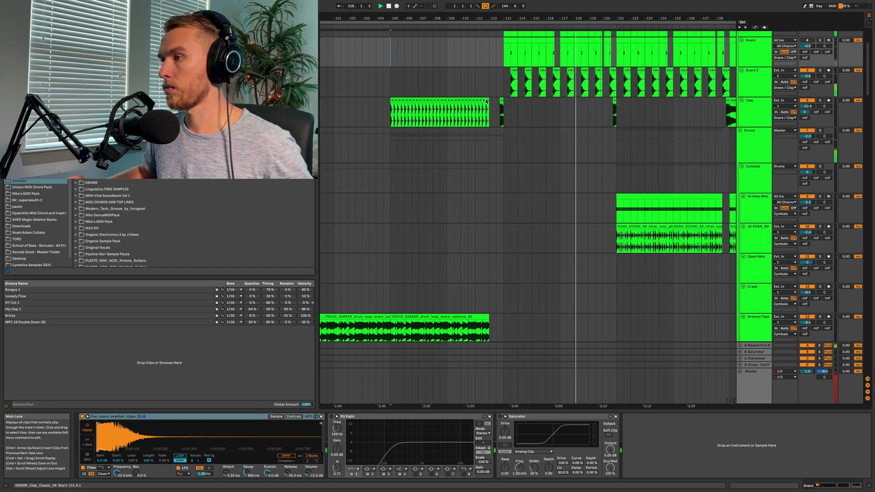
{"action": "scroll", "coordinate": [486, 102], "scroll_direction": "up", "scroll_amount": 20}
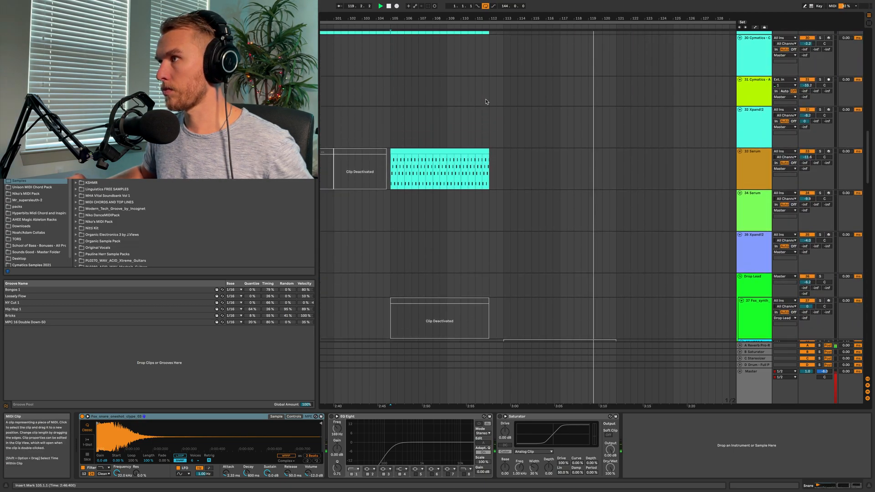
{"action": "scroll", "coordinate": [486, 102], "scroll_direction": "down", "scroll_amount": 20}
{"action": "scroll", "coordinate": [486, 101], "scroll_direction": "down", "scroll_amount": 20}
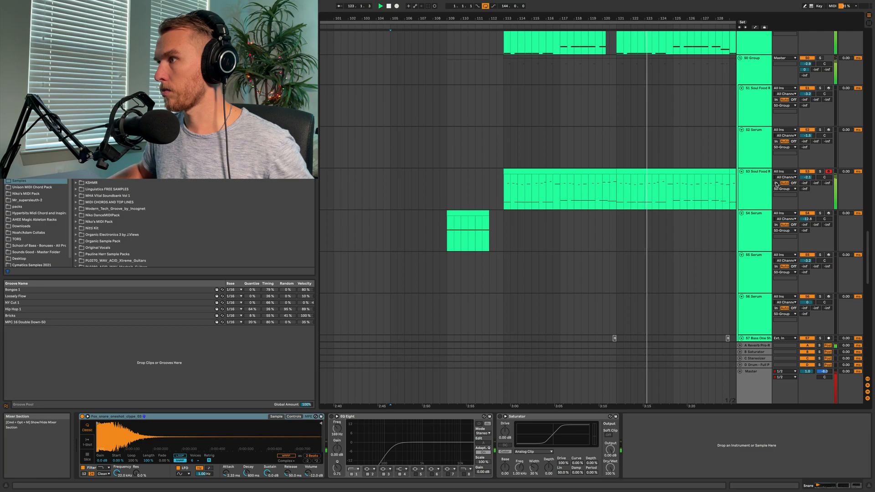
{"action": "double_click", "coordinate": [810, 179]}
- Stop playback and examine the arrangement around bars 105 to 136, from the bass tracks up to the drums
{"action": "scroll", "coordinate": [621, 177], "scroll_direction": "right", "scroll_amount": 5}
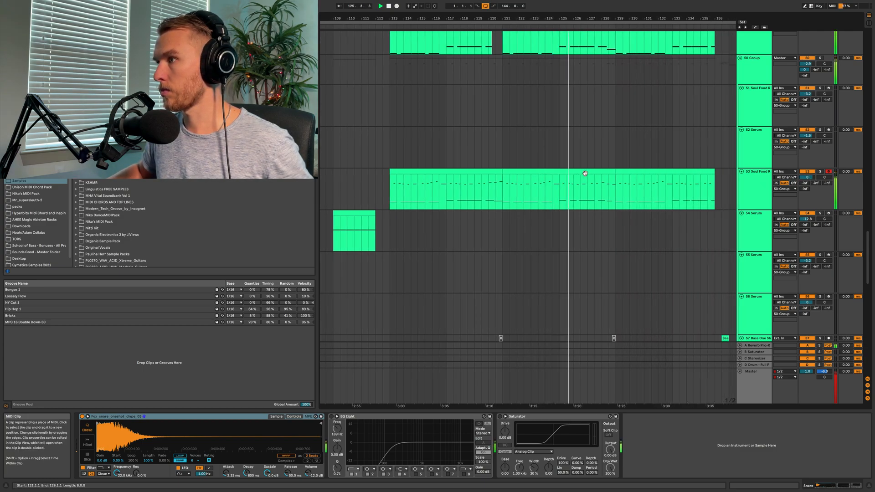
{"action": "scroll", "coordinate": [585, 173], "scroll_direction": "down", "scroll_amount": 1}
{"action": "scroll", "coordinate": [585, 173], "scroll_direction": "down", "scroll_amount": 3}
{"action": "scroll", "coordinate": [585, 174], "scroll_direction": "left", "scroll_amount": 4}
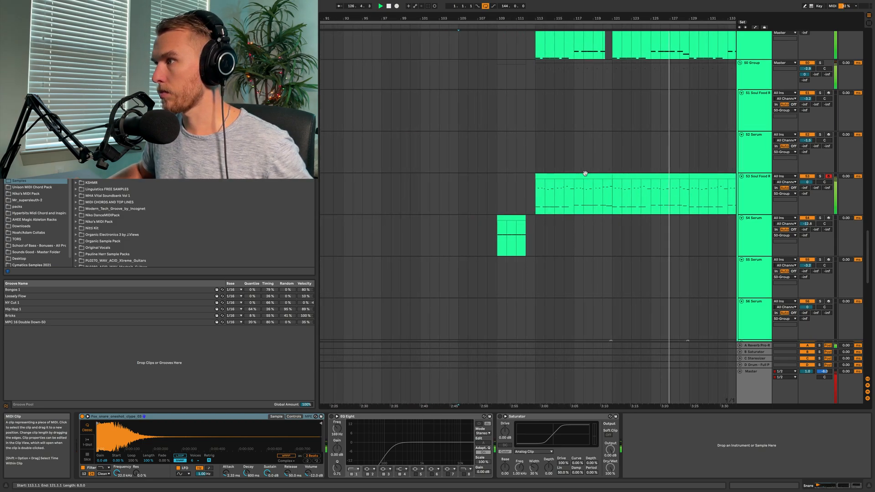
{"action": "scroll", "coordinate": [585, 174], "scroll_direction": "right", "scroll_amount": 2}
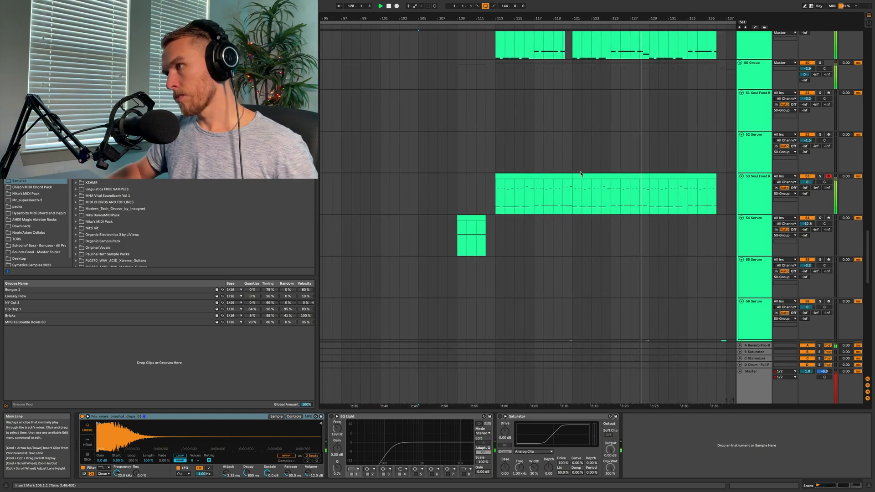
{"action": "left_click", "coordinate": [453, 191]}
{"action": "scroll", "coordinate": [455, 188], "scroll_direction": "left", "scroll_amount": 4}
{"action": "scroll", "coordinate": [454, 189], "scroll_direction": "up", "scroll_amount": 15}
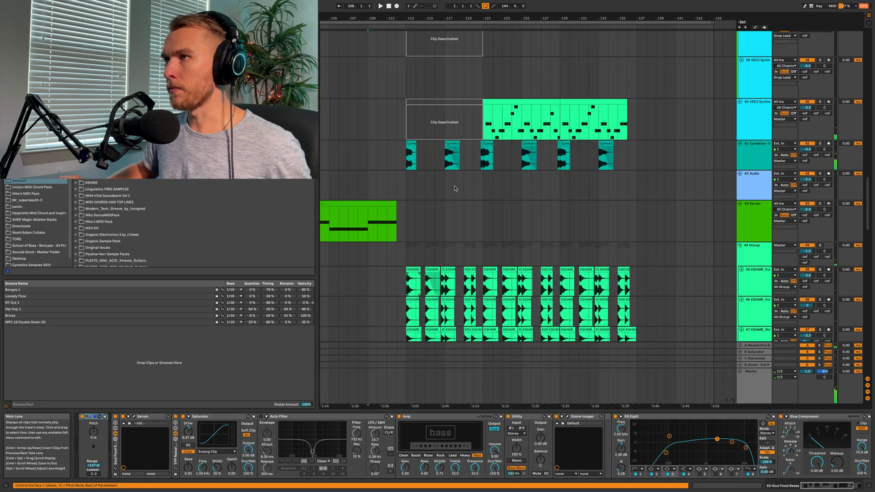
{"action": "scroll", "coordinate": [454, 188], "scroll_direction": "up", "scroll_amount": 10}
{"action": "scroll", "coordinate": [474, 118], "scroll_direction": "right", "scroll_amount": 1}
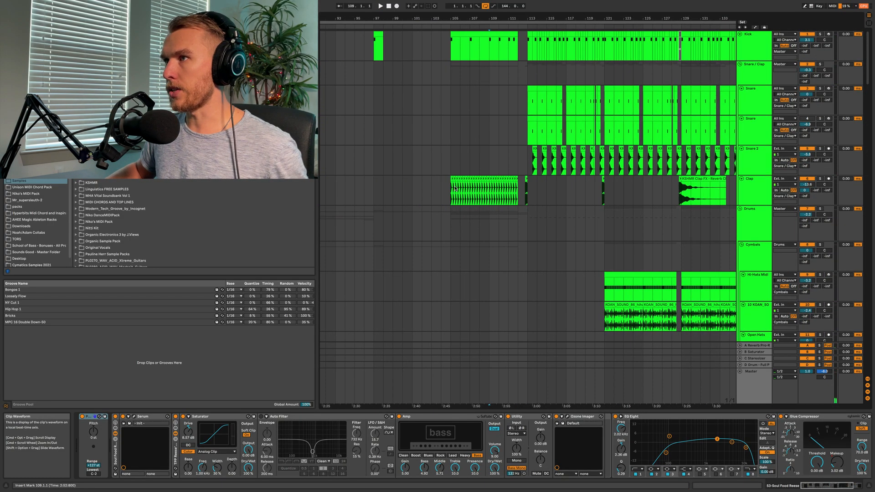
- Mark out bars 105 to 113 on the empty snare and bass lanes to inspect the section before the drop
{"action": "left_click", "coordinate": [480, 95]}
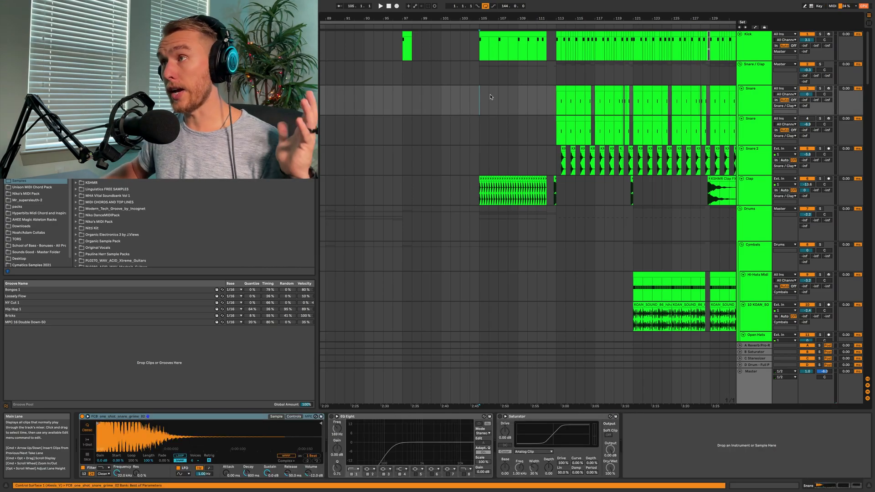
{"action": "left_click_drag", "start_coordinate": [491, 101], "coordinate": [555, 108]}
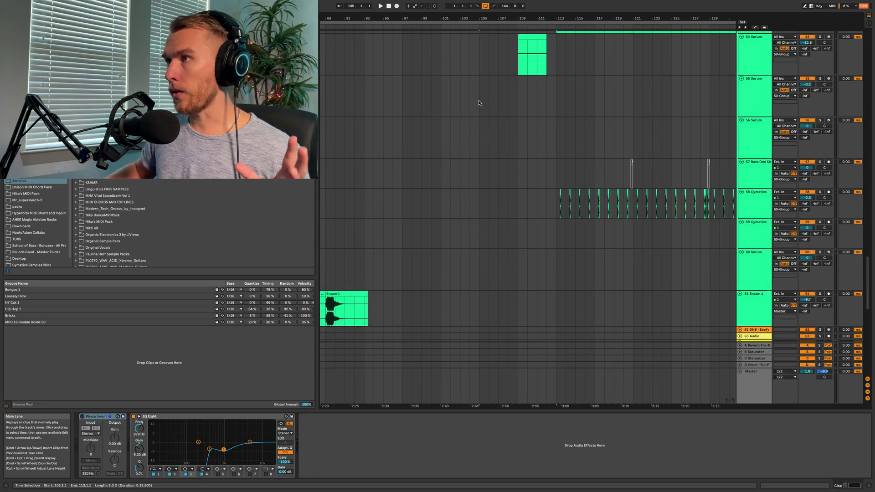
{"action": "left_click_drag", "start_coordinate": [479, 103], "coordinate": [550, 111]}
- Solo the 43 Serum track and play its bass part from bar 105
{"action": "scroll", "coordinate": [551, 111], "scroll_direction": "up", "scroll_amount": 10}
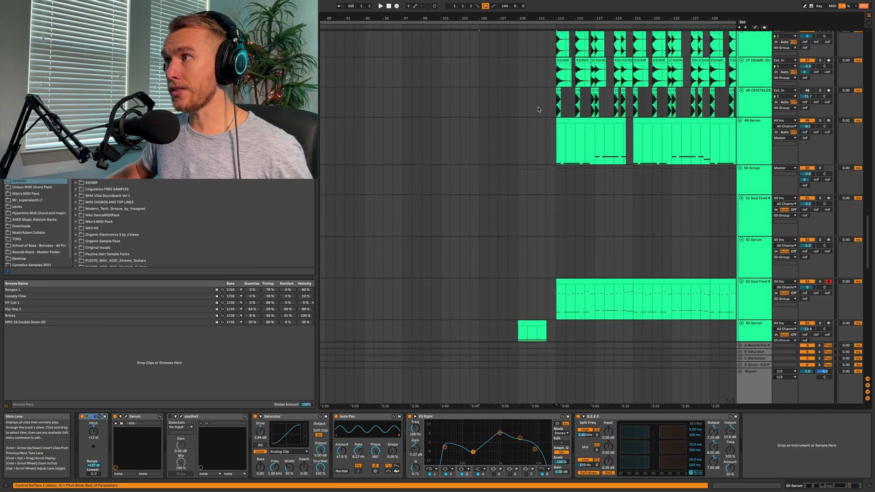
{"action": "left_click", "coordinate": [471, 92]}
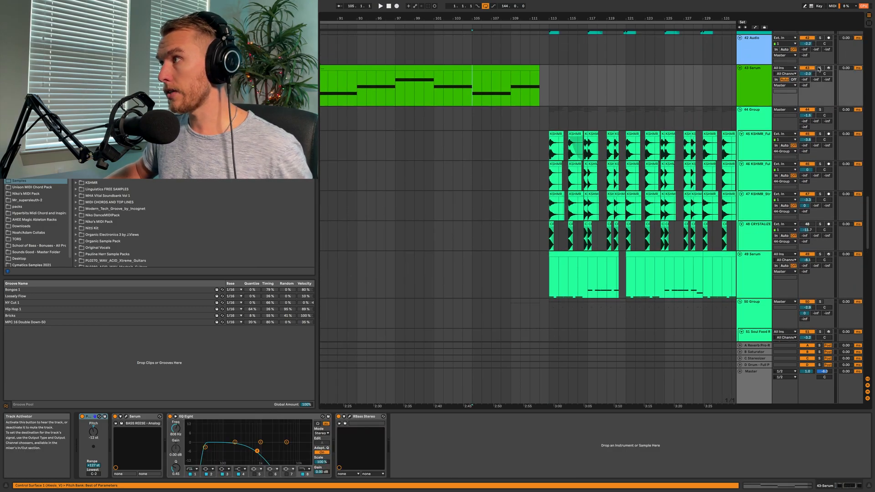
{"action": "key", "text": "space"}
{"action": "left_click", "coordinate": [820, 68]}
{"action": "left_click", "coordinate": [820, 68]}
{"action": "key", "text": "space"}
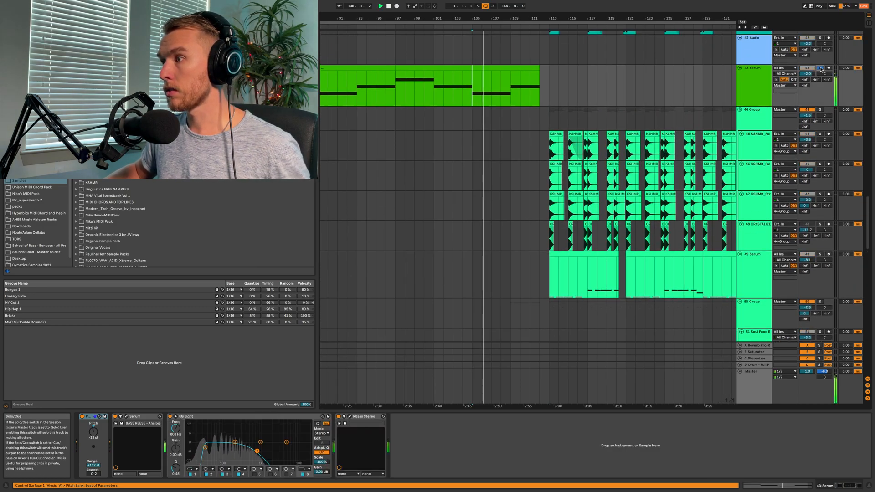
- Solo the 49 Serum and 53 Soul Food Reese tracks and play the drop bass from bar 113
{"action": "left_click", "coordinate": [550, 259]}
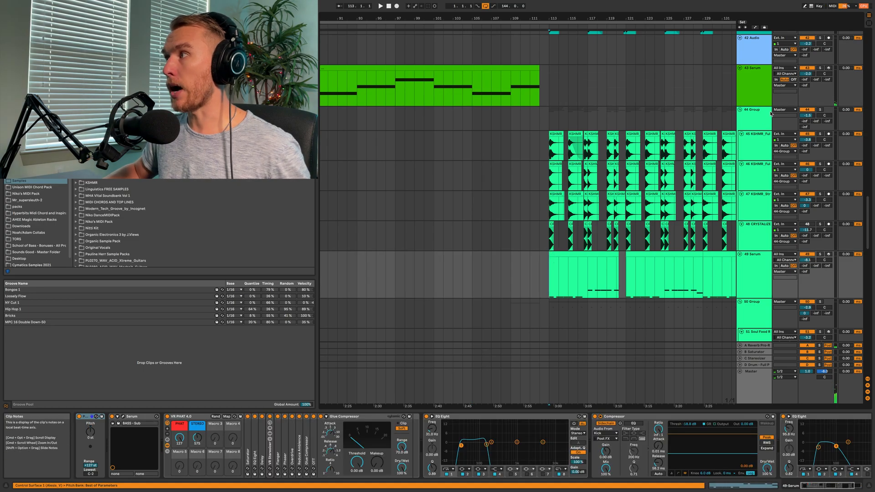
{"action": "scroll", "coordinate": [708, 249], "scroll_direction": "down", "scroll_amount": 6}
{"action": "left_click", "coordinate": [820, 269]}
{"action": "left_click", "coordinate": [821, 109]}
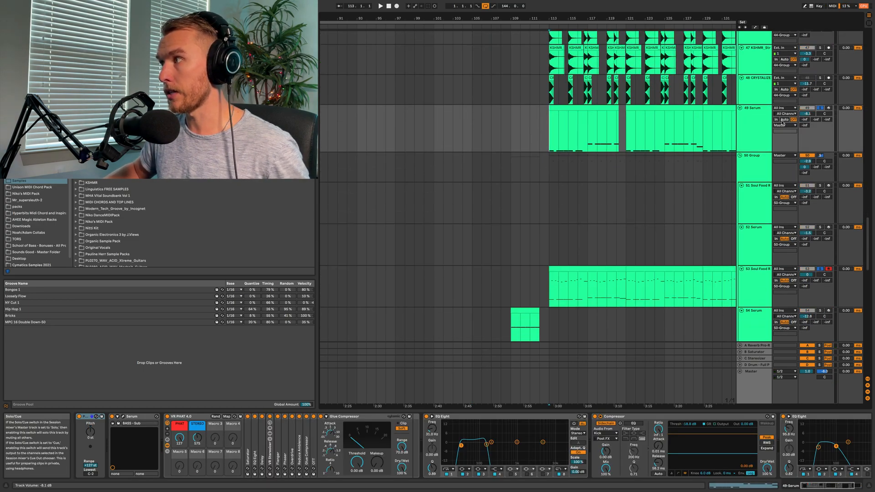
{"action": "key", "text": "space"}
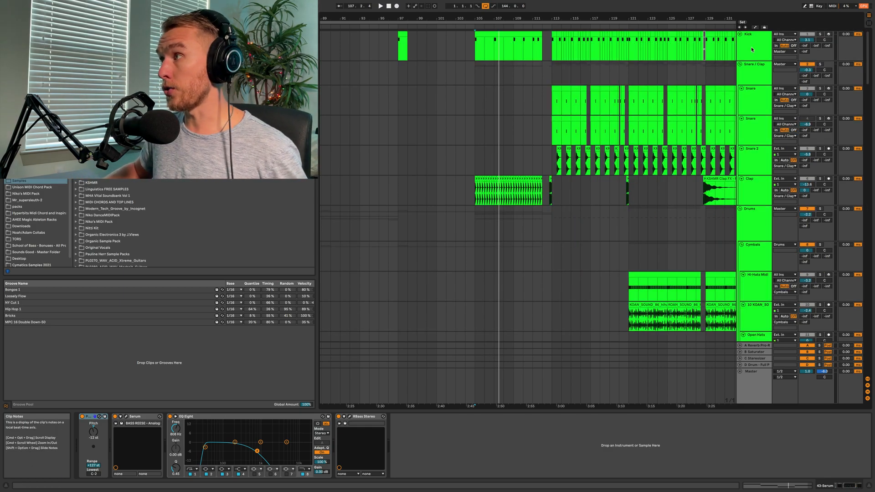
- Open the Kick clip at bar 105 in the note editor, solo the Kick track and play that section
{"action": "left_click", "coordinate": [752, 49]}
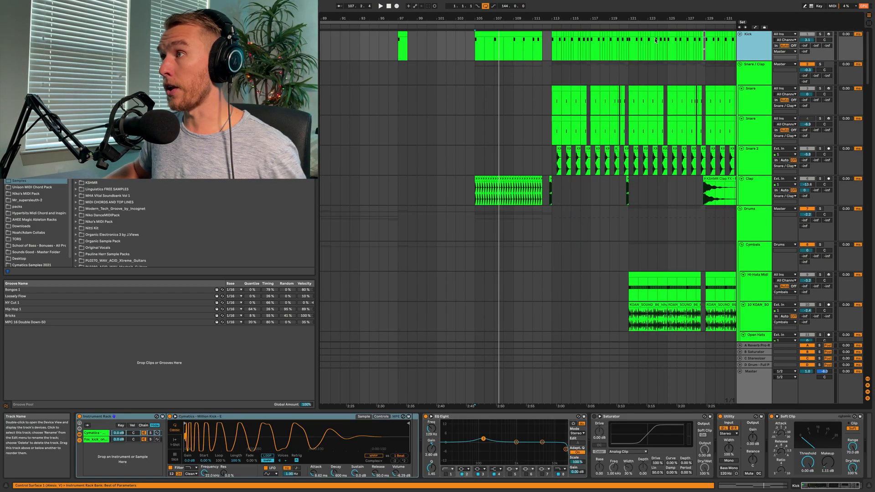
{"action": "double_click", "coordinate": [488, 40]}
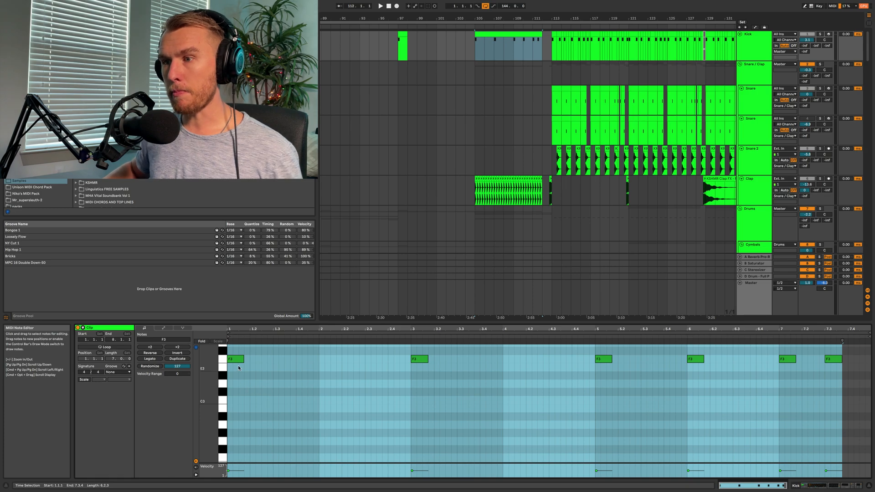
{"action": "left_click", "coordinate": [653, 228]}
{"action": "left_click", "coordinate": [820, 34]}
{"action": "key", "text": "space"}
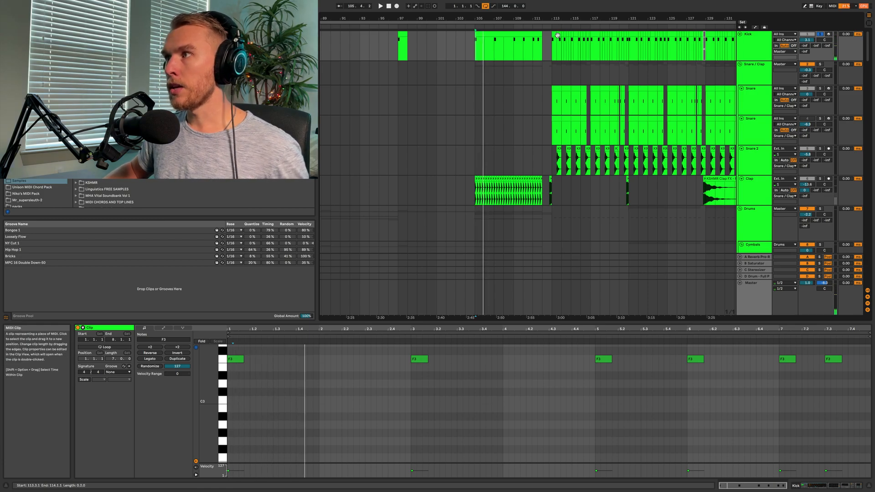
- Compare the soloed kick at the drop on bar 113 with the kick at bar 105
{"action": "left_click", "coordinate": [555, 34]}
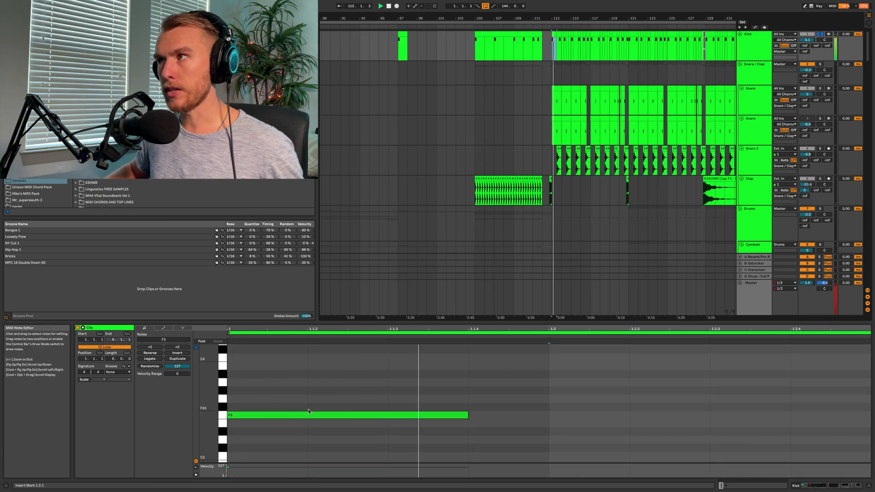
{"action": "left_click", "coordinate": [477, 45]}
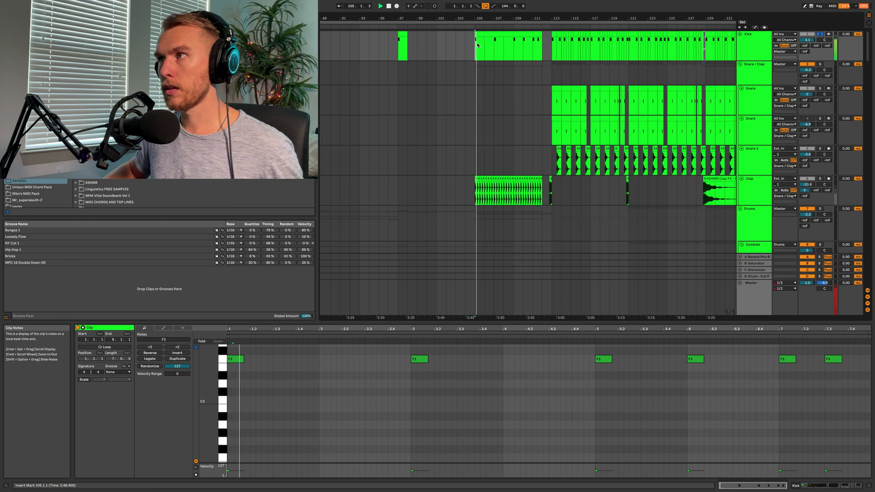
{"action": "left_click", "coordinate": [555, 33]}
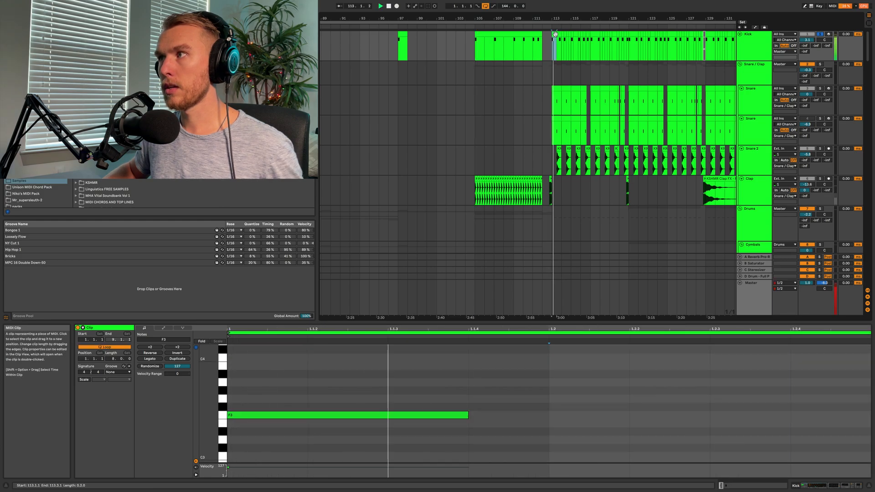
- Turn off the Kick solo and play the full mix from bar 113 and from bar 112 into the drop
{"action": "left_click", "coordinate": [819, 35]}
{"action": "left_click", "coordinate": [552, 56]}
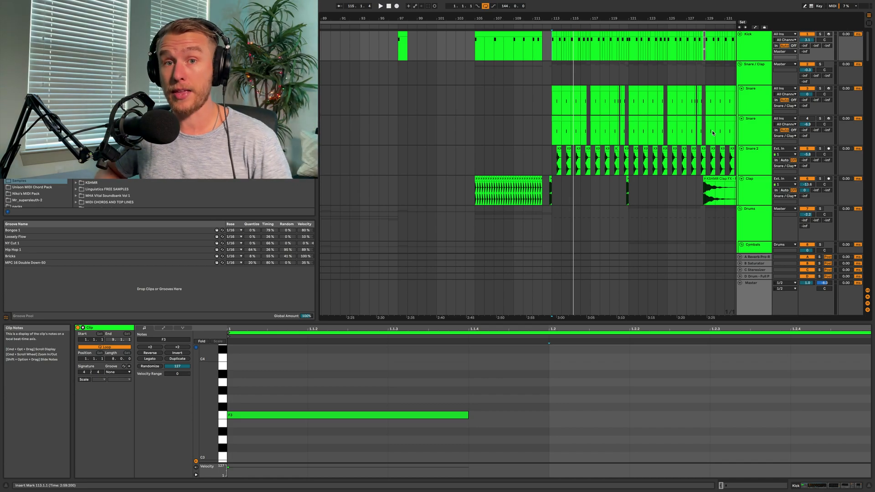
{"action": "left_click", "coordinate": [542, 54]}
{"action": "key", "text": "space"}
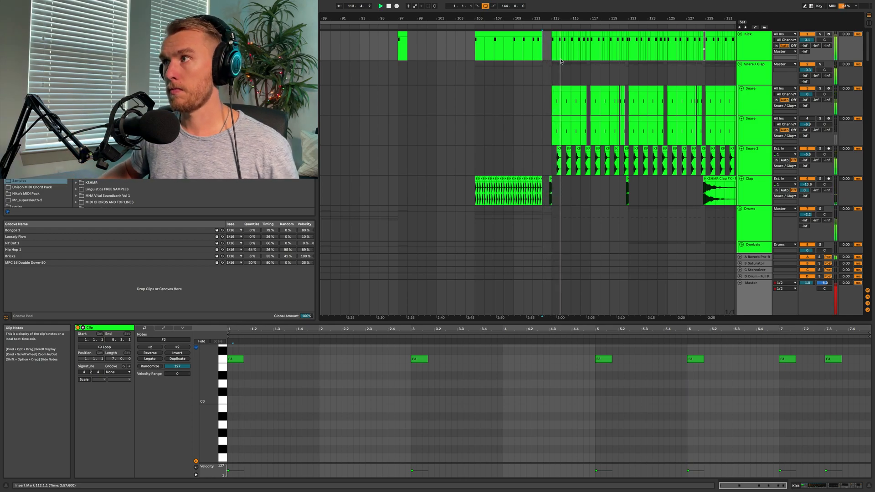
{"action": "scroll", "coordinate": [561, 60], "scroll_direction": "down", "scroll_amount": 3}
{"action": "scroll", "coordinate": [561, 61], "scroll_direction": "up", "scroll_amount": 3}
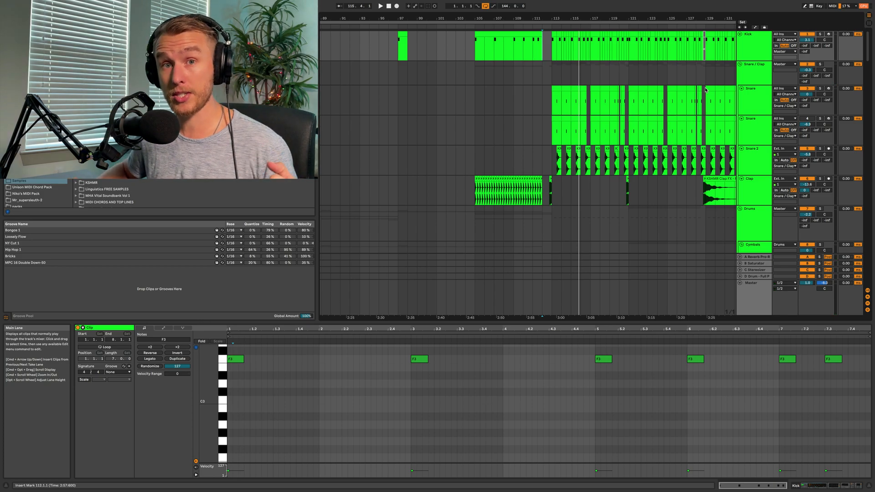
- Look through the bass and synth tracks between bars 105 and 113 for the parts playing before the drop
{"action": "scroll", "coordinate": [705, 90], "scroll_direction": "down", "scroll_amount": 20}
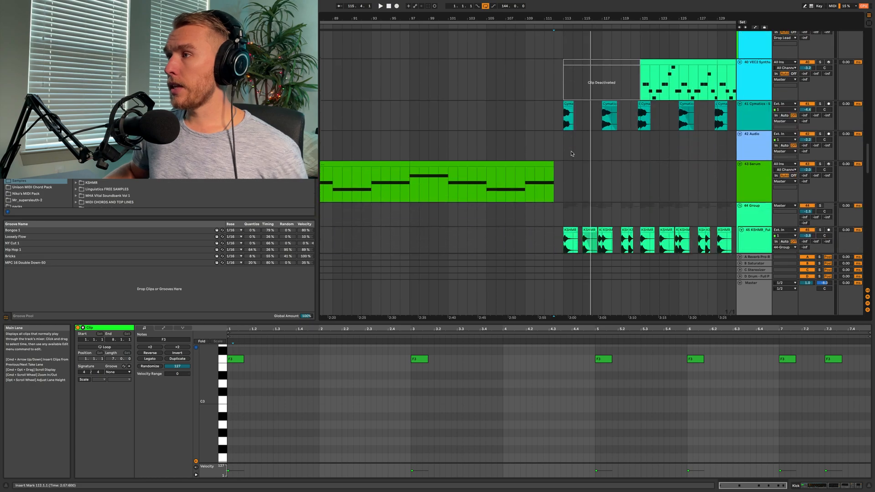
{"action": "scroll", "coordinate": [572, 154], "scroll_direction": "down", "scroll_amount": 15}
{"action": "scroll", "coordinate": [572, 153], "scroll_direction": "up", "scroll_amount": 1}
{"action": "left_click_drag", "start_coordinate": [488, 67], "coordinate": [562, 219]}
{"action": "scroll", "coordinate": [558, 150], "scroll_direction": "up", "scroll_amount": 15}
{"action": "scroll", "coordinate": [559, 150], "scroll_direction": "up", "scroll_amount": 15}
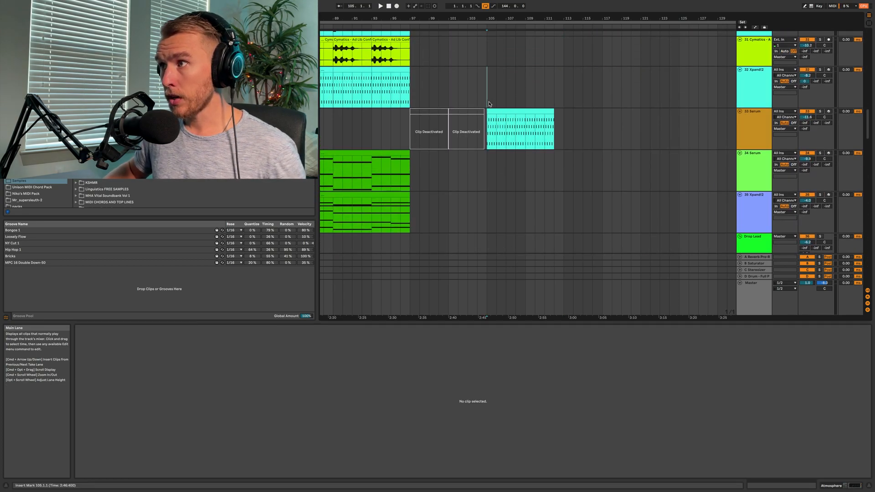
- Select the 33 Serum clip at bar 105 and audition its pattern
{"action": "scroll", "coordinate": [506, 109], "scroll_direction": "down", "scroll_amount": 2}
{"action": "left_click", "coordinate": [516, 111]}
{"action": "key", "text": "space"}
{"action": "scroll", "coordinate": [819, 93], "scroll_direction": "down", "scroll_amount": 1}
{"action": "left_click", "coordinate": [820, 90]}
{"action": "left_click", "coordinate": [820, 91]}
- Solo the 29 Serum track and play its melody from bar 105
{"action": "scroll", "coordinate": [502, 144], "scroll_direction": "up", "scroll_amount": 6}
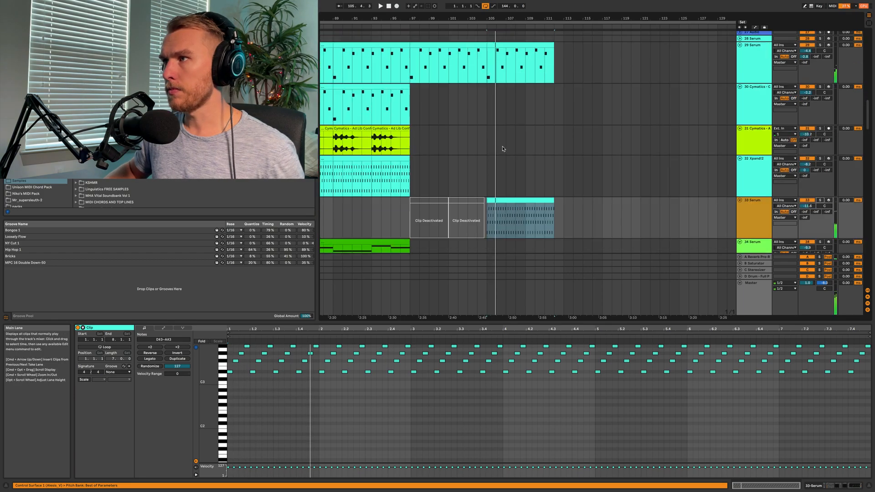
{"action": "left_click", "coordinate": [487, 143]}
{"action": "key", "text": "space"}
{"action": "left_click", "coordinate": [820, 125]}
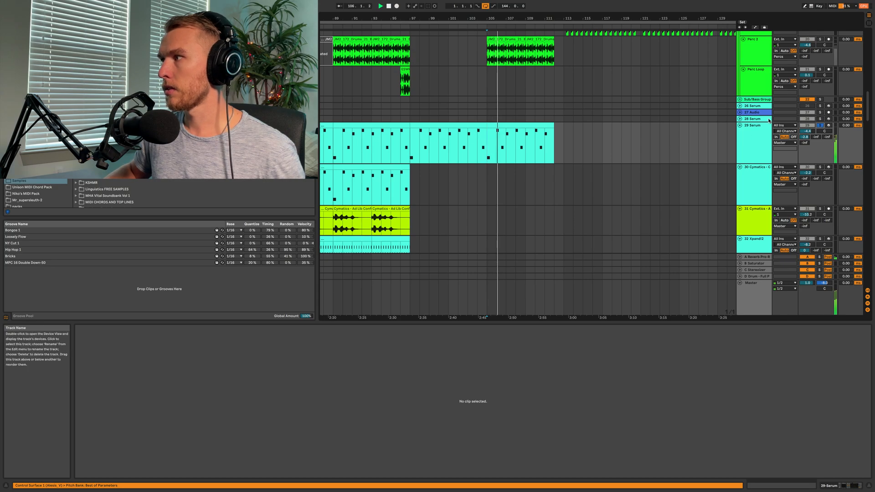
- Copy the 29 Serum melody clip onto the 53 Soul Food Reese track at bar 105 and extend it to bar 113
{"action": "left_click", "coordinate": [513, 124]}
{"action": "scroll", "coordinate": [524, 151], "scroll_direction": "down", "scroll_amount": 15}
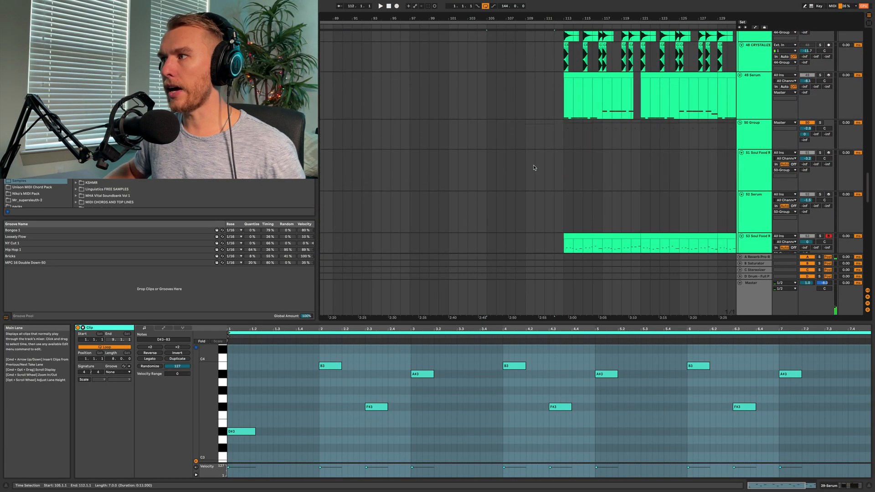
{"action": "scroll", "coordinate": [535, 168], "scroll_direction": "down", "scroll_amount": 8}
{"action": "scroll", "coordinate": [535, 168], "scroll_direction": "up", "scroll_amount": 4}
{"action": "left_click", "coordinate": [488, 143]}
{"action": "key", "text": "super+v"}
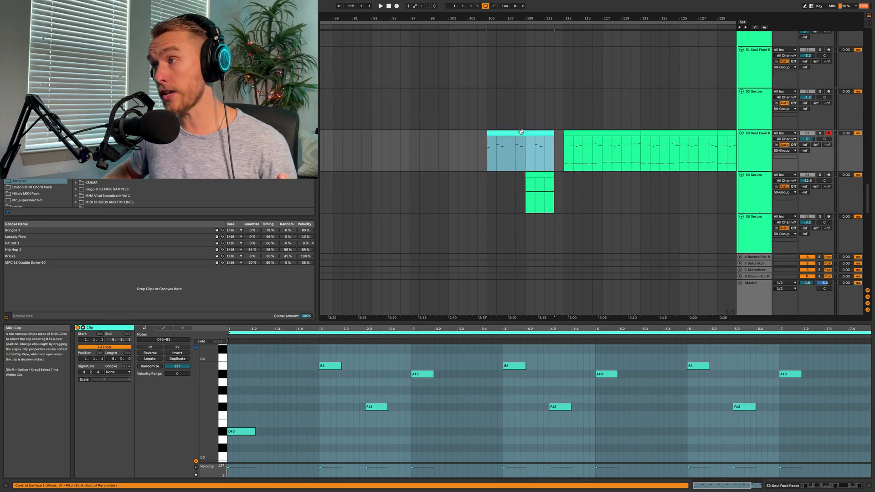
{"action": "left_click_drag", "start_coordinate": [553, 134], "coordinate": [563, 134]}
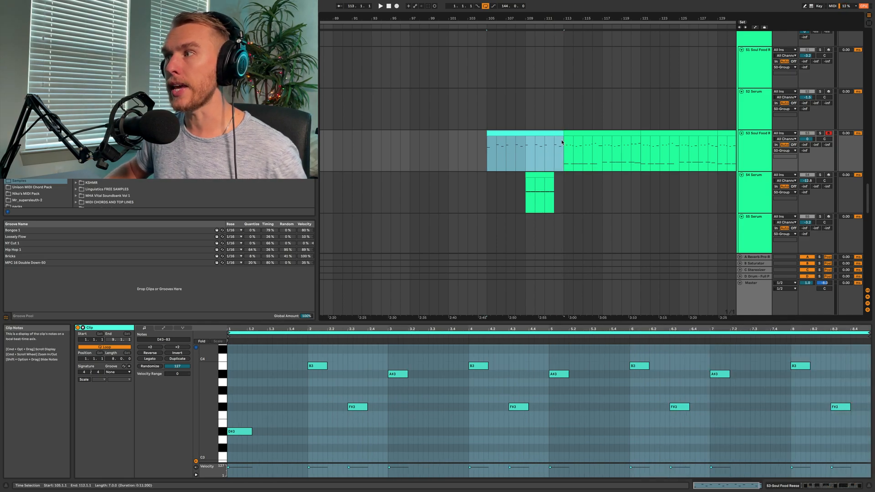
- Solo the 53 Soul Food Reese track and play the pasted melody clip from bar 105
{"action": "left_click", "coordinate": [566, 156]}
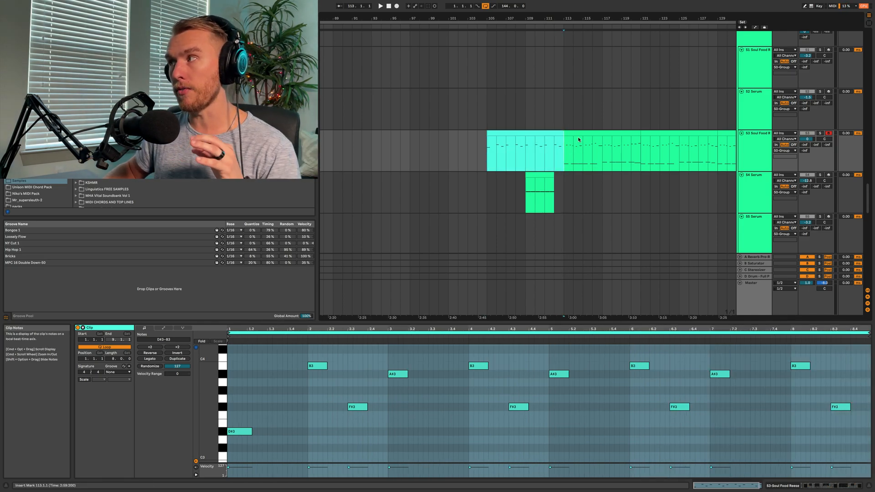
{"action": "left_click", "coordinate": [819, 132]}
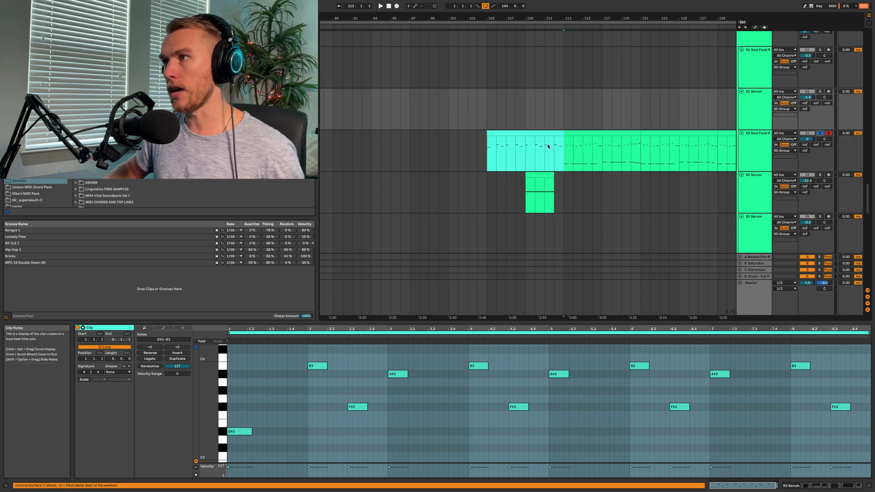
{"action": "left_click", "coordinate": [536, 132]}
{"action": "key", "text": "space"}
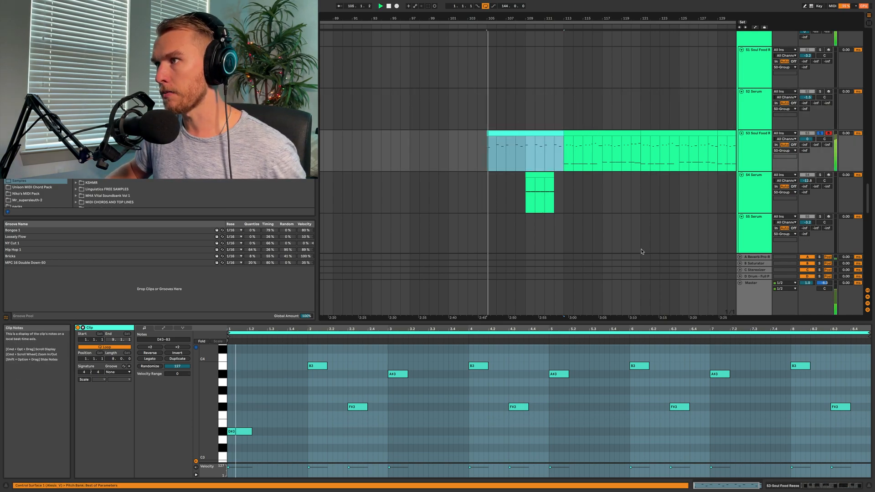
- Unsolo the 53 Soul Food Reese track and play the pasted melody within the full mix through bar 113
{"action": "key", "text": "space"}
{"action": "left_click", "coordinate": [820, 133]}
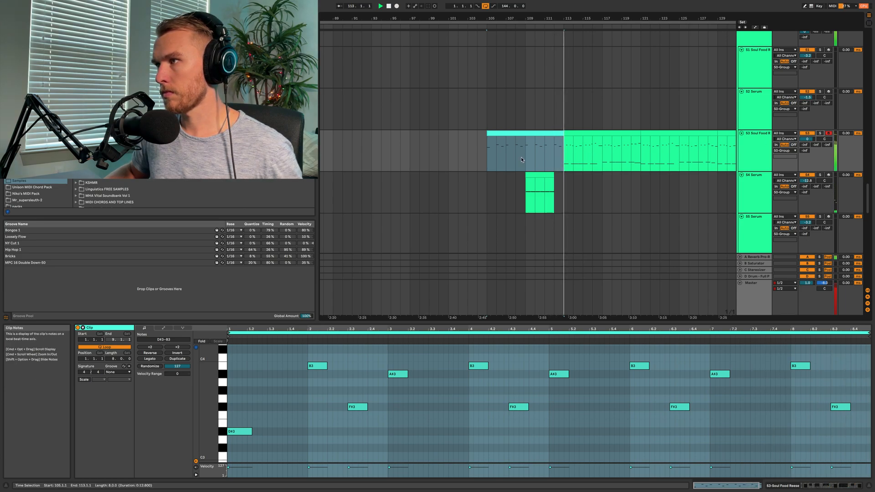
- Delete the pasted melody clip between bars 105 and 113 on the 53 Soul Food Reese track
{"action": "left_click", "coordinate": [544, 133]}
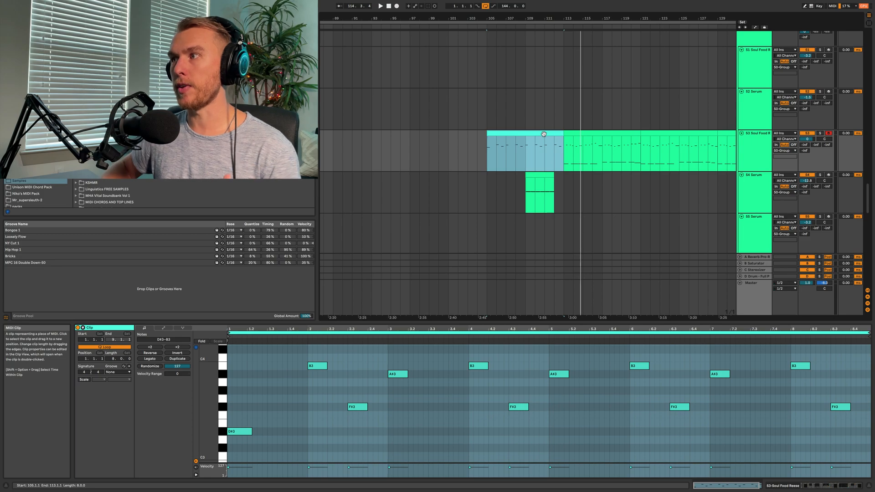
{"action": "left_click", "coordinate": [580, 145]}
{"action": "left_click", "coordinate": [546, 132]}
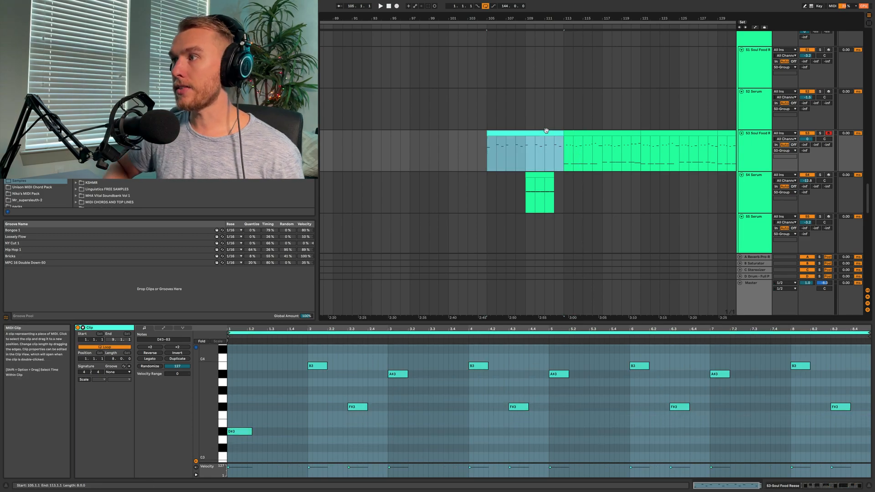
{"action": "key", "text": "Delete"}
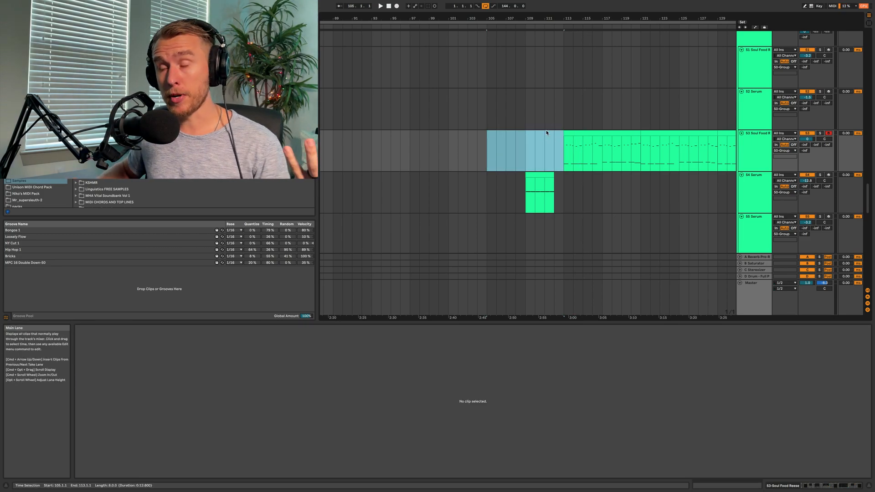
- Find the Lead Vocal track and select its clip at bar 105 to examine the vocal in the pre-drop section
{"action": "left_click_drag", "start_coordinate": [487, 149], "coordinate": [535, 144]}
{"action": "scroll", "coordinate": [529, 137], "scroll_direction": "up", "scroll_amount": 15}
{"action": "scroll", "coordinate": [527, 133], "scroll_direction": "down", "scroll_amount": 15}
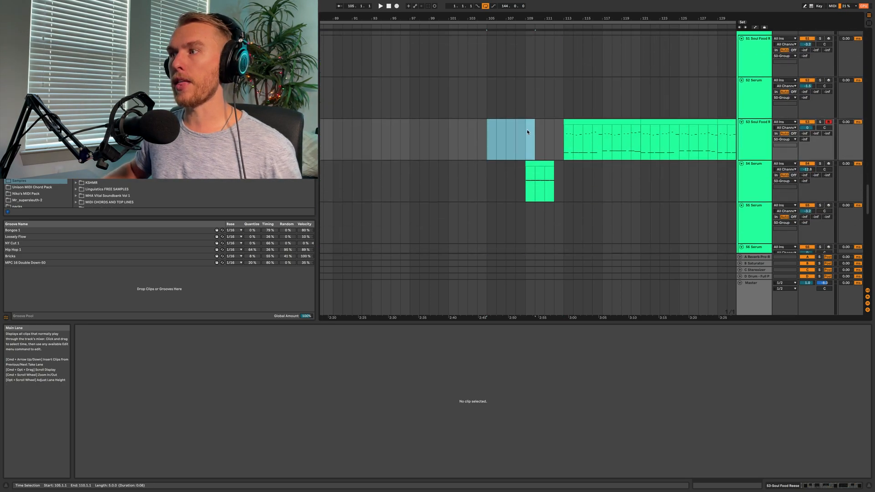
{"action": "scroll", "coordinate": [528, 132], "scroll_direction": "down", "scroll_amount": 10}
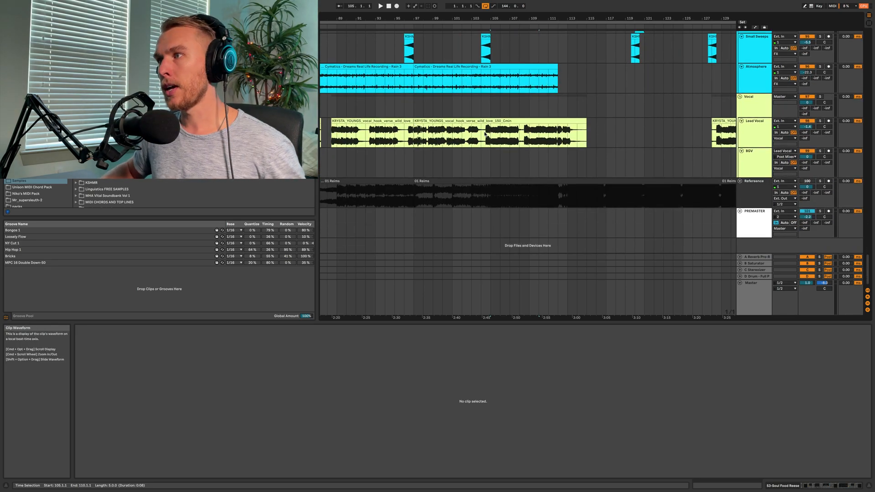
{"action": "left_click", "coordinate": [485, 134]}
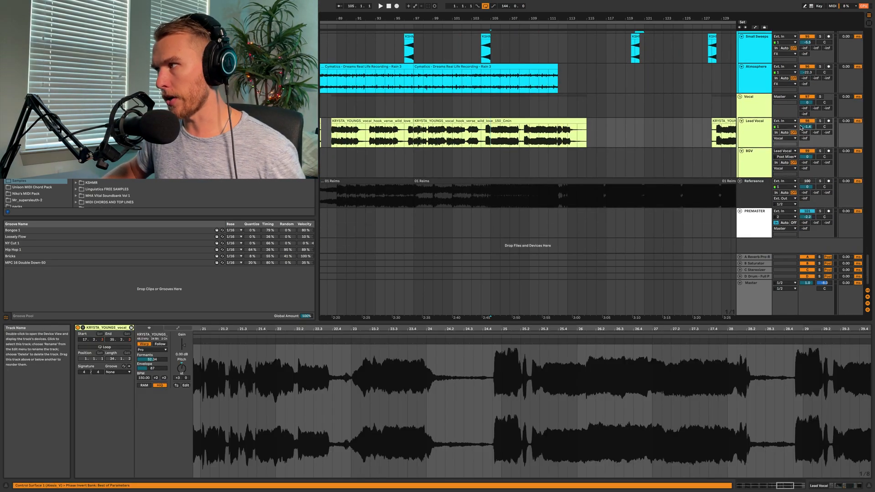
- Examine the synth and lead layers on both sides of the drop, placing the insert marker at bar 113 on the 32 Xpand!2 track
{"action": "scroll", "coordinate": [531, 136], "scroll_direction": "up", "scroll_amount": 20}
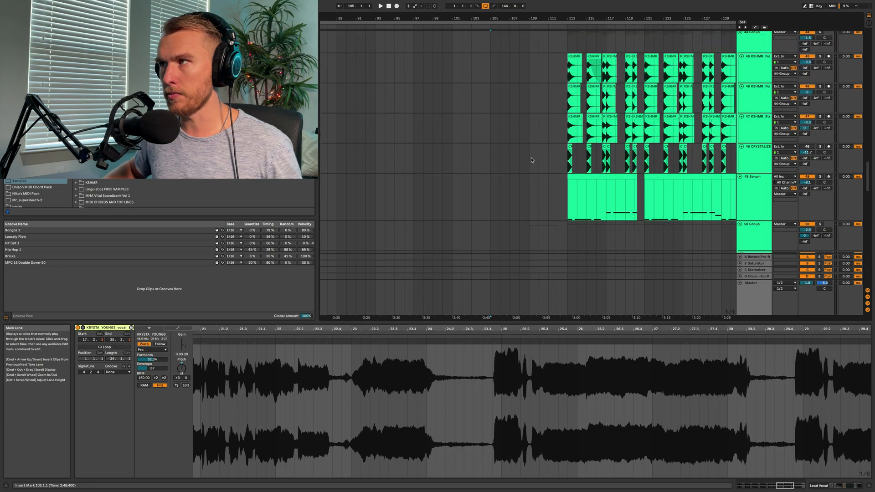
{"action": "scroll", "coordinate": [508, 50], "scroll_direction": "up", "scroll_amount": 10}
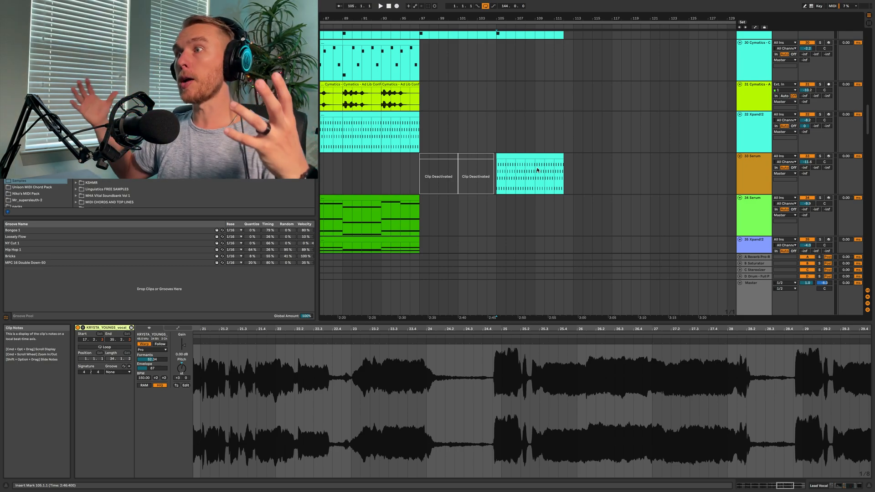
{"action": "left_click", "coordinate": [565, 132]}
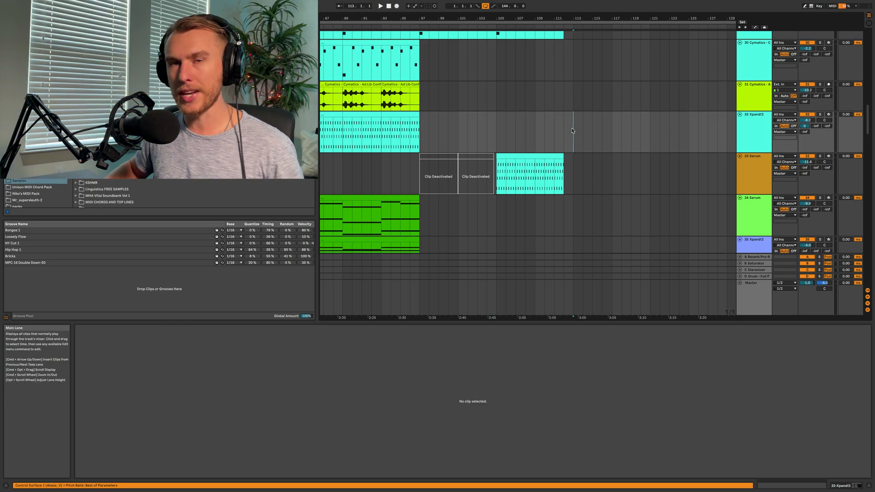
{"action": "scroll", "coordinate": [573, 131], "scroll_direction": "up", "scroll_amount": 10}
{"action": "scroll", "coordinate": [573, 131], "scroll_direction": "down", "scroll_amount": 12}
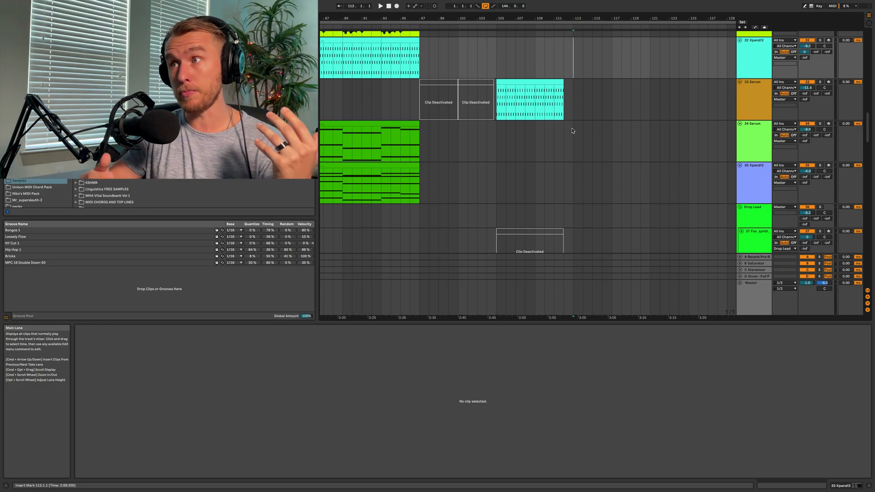
{"action": "scroll", "coordinate": [556, 167], "scroll_direction": "down", "scroll_amount": 15}
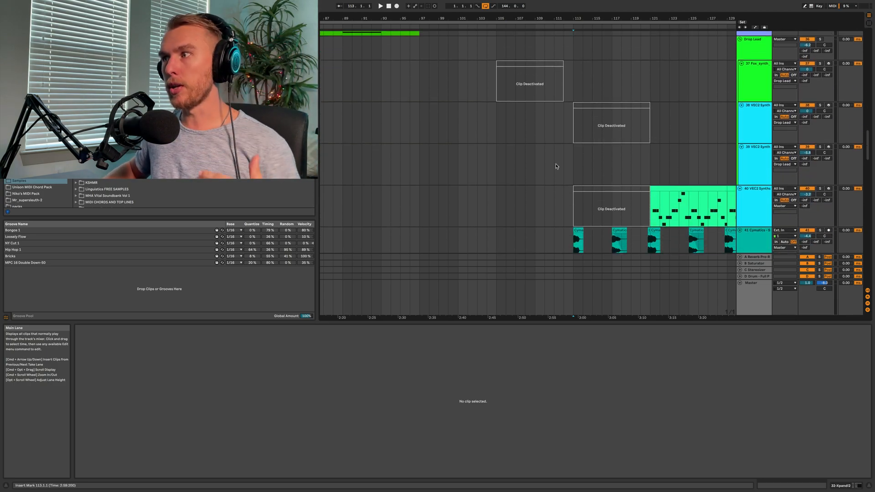